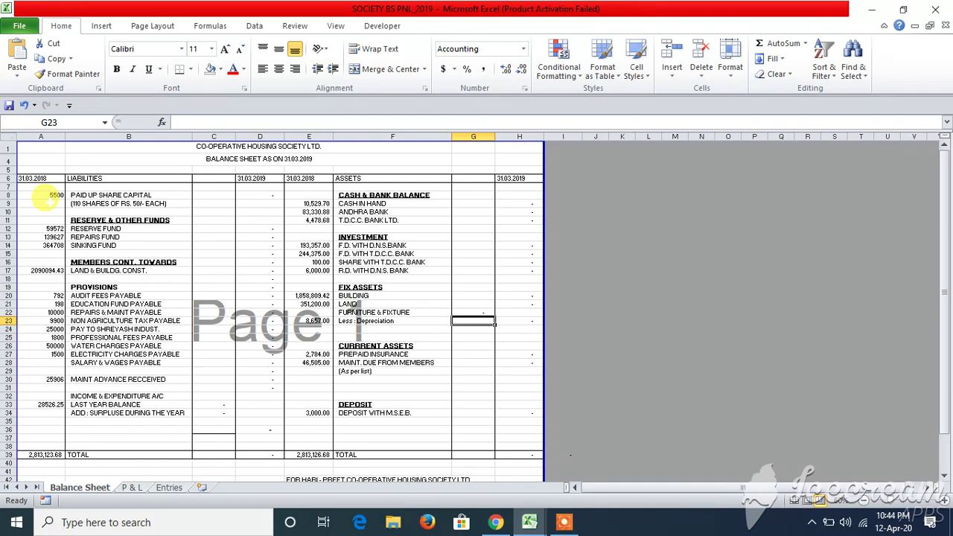
Switch to the P & L sheet, where expenditure and income each total 112,695.00
{"action": "left_click", "coordinate": [134, 487]}
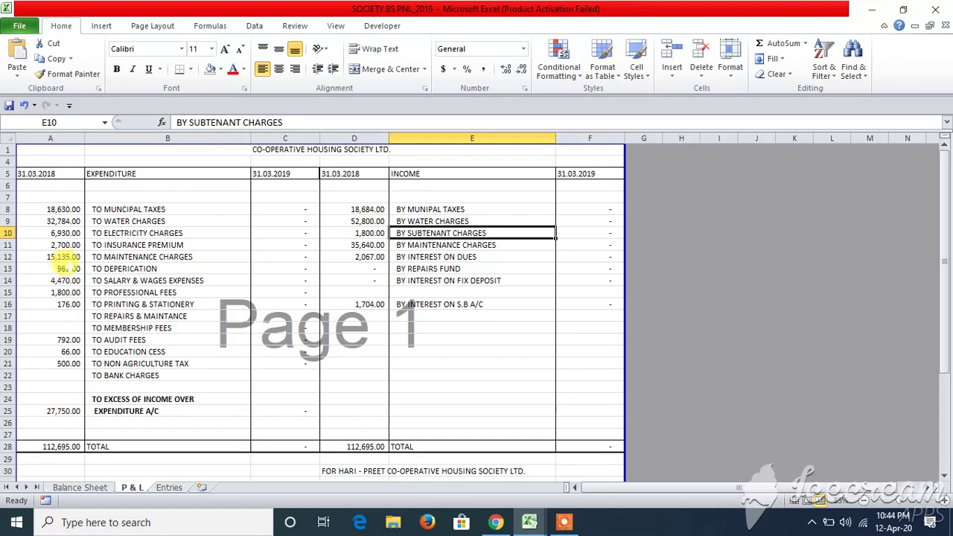
On the Balance Sheet, view the SUMIF formula for paid-up share capital in D8
{"action": "left_click", "coordinate": [93, 487]}
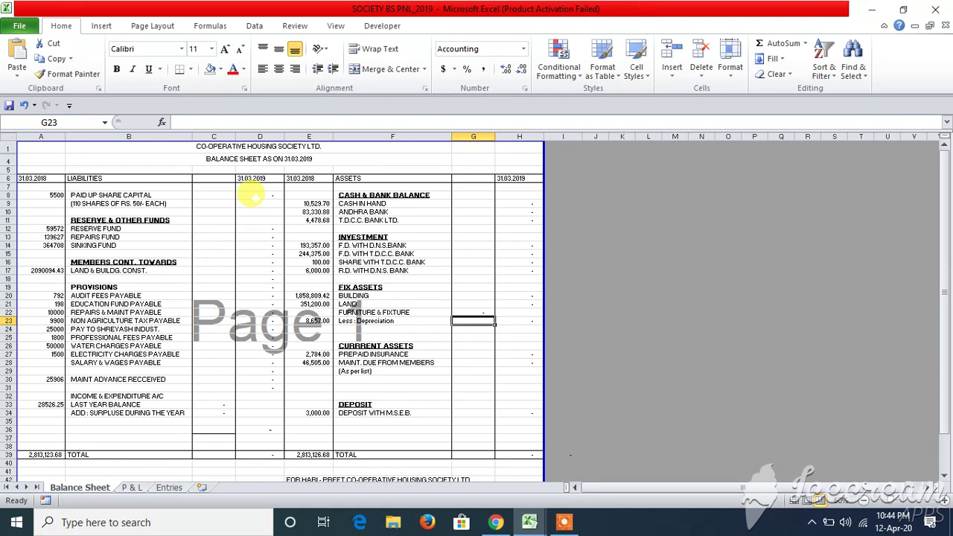
{"action": "left_click", "coordinate": [254, 196]}
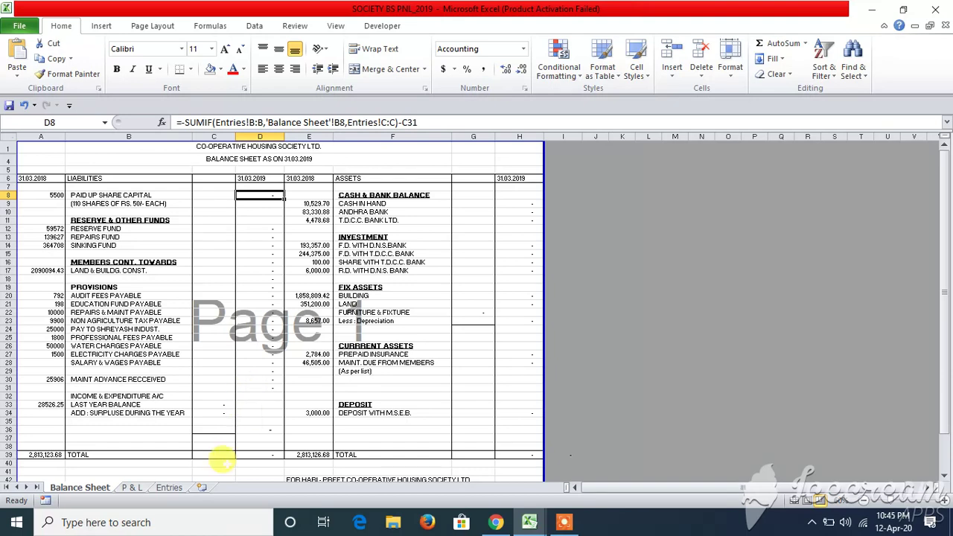
On the Entries sheet, review ledger names B2:B53 and copy the amount data for column C
{"action": "left_click", "coordinate": [182, 490]}
{"action": "scroll", "coordinate": [249, 389], "scroll_direction": "up", "scroll_amount": 8}
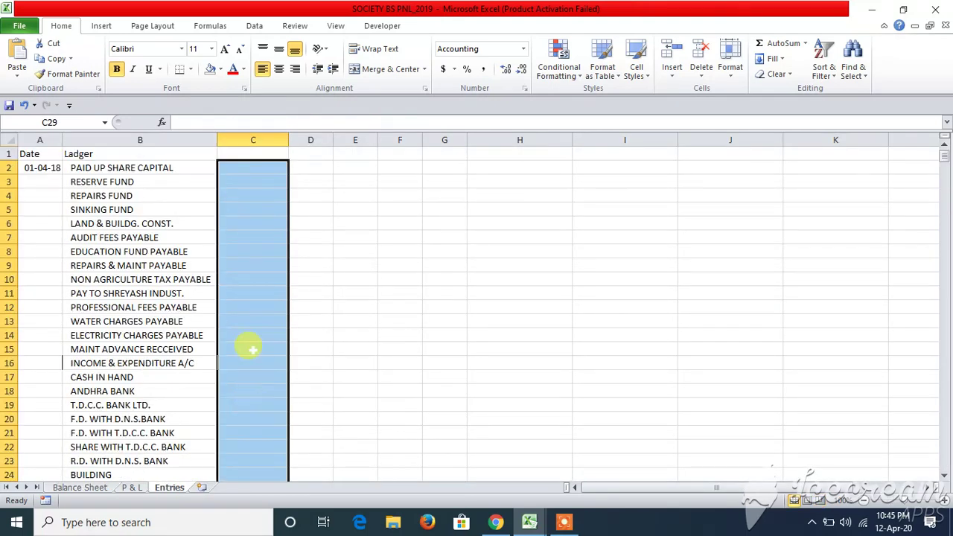
{"action": "left_click", "coordinate": [230, 167]}
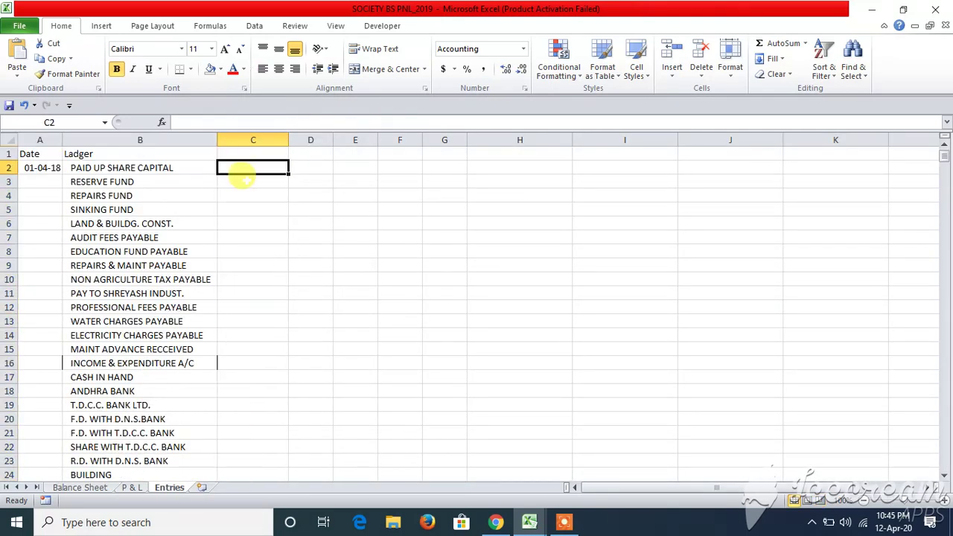
{"action": "left_click", "coordinate": [171, 168]}
{"action": "scroll", "coordinate": [184, 431], "scroll_direction": "down", "scroll_amount": 11}
{"action": "left_click", "coordinate": [182, 406], "text": "shift"}
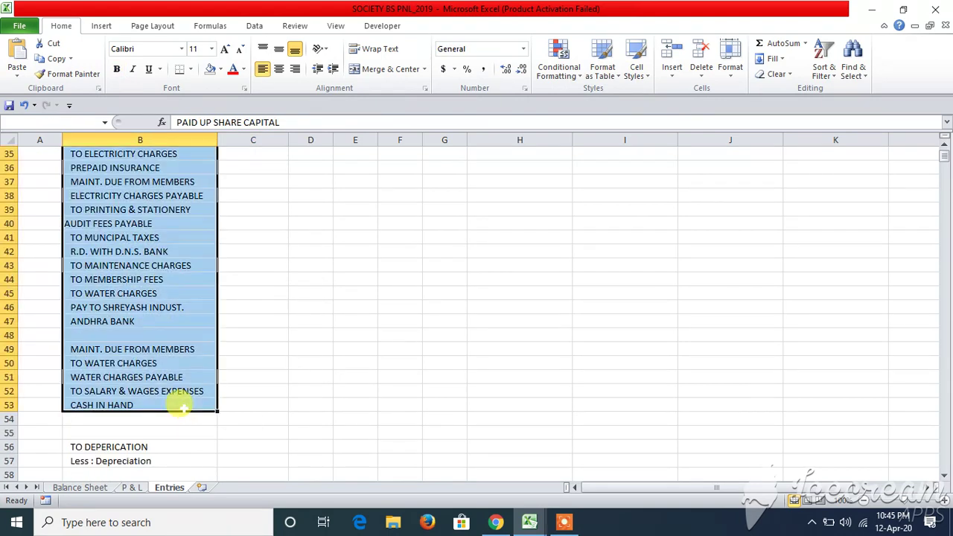
{"action": "scroll", "coordinate": [182, 406], "scroll_direction": "up", "scroll_amount": 11}
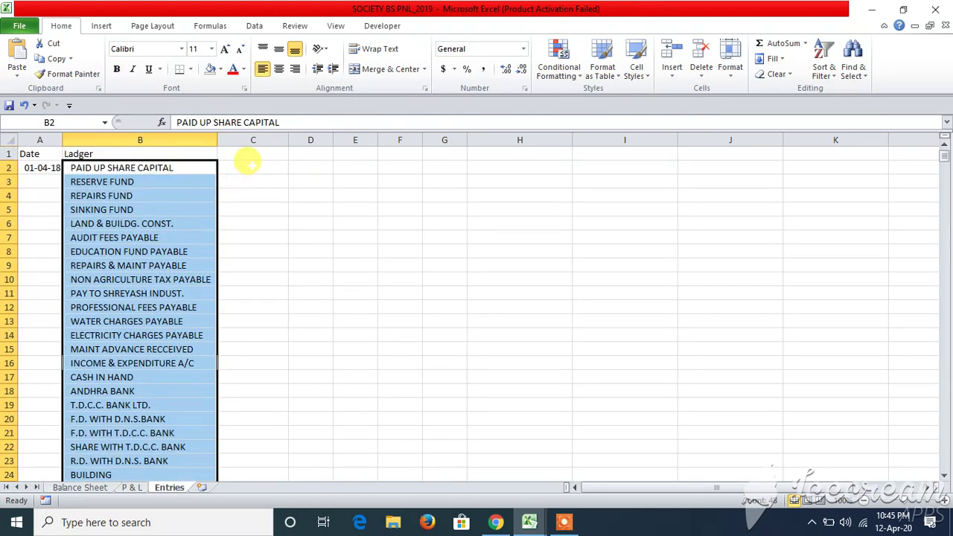
{"action": "left_click", "coordinate": [251, 164]}
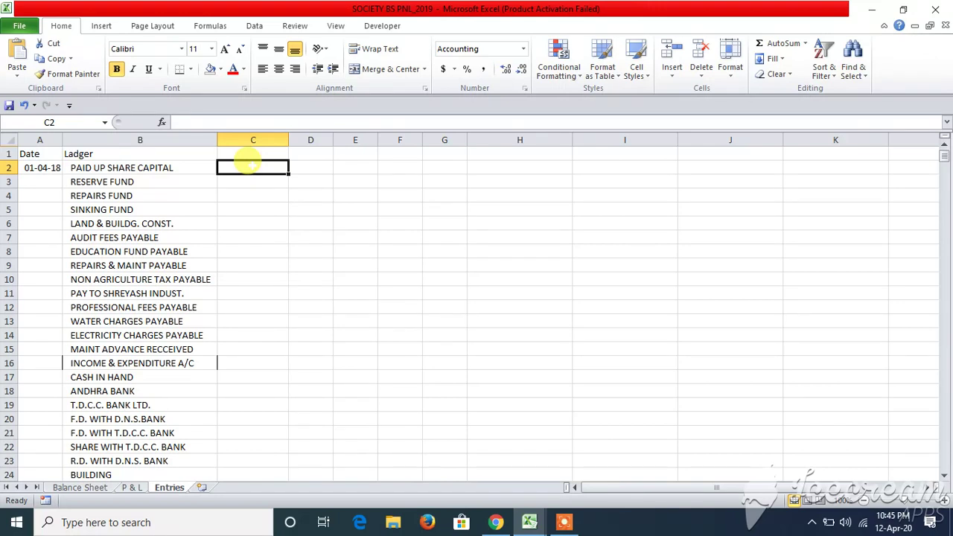
{"action": "key", "text": "ctrl+c"}
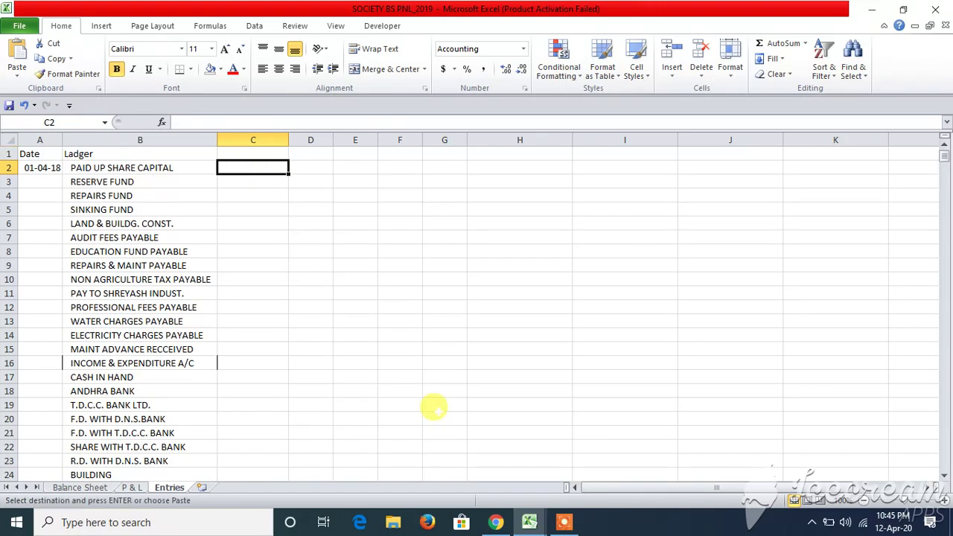
Paste the copied amounts into C2 as values only
{"action": "right_click", "coordinate": [271, 170]}
{"action": "left_click", "coordinate": [315, 238]}
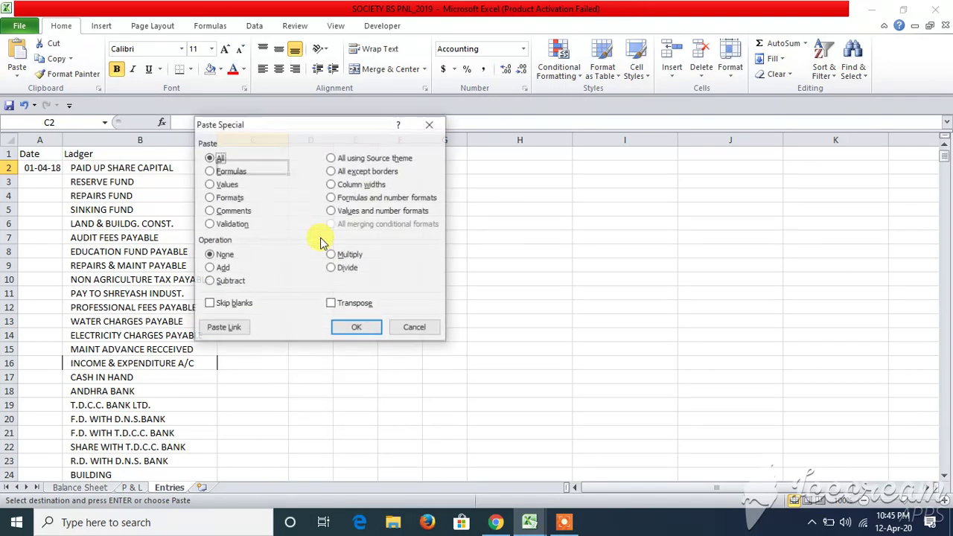
{"action": "key", "text": "v"}
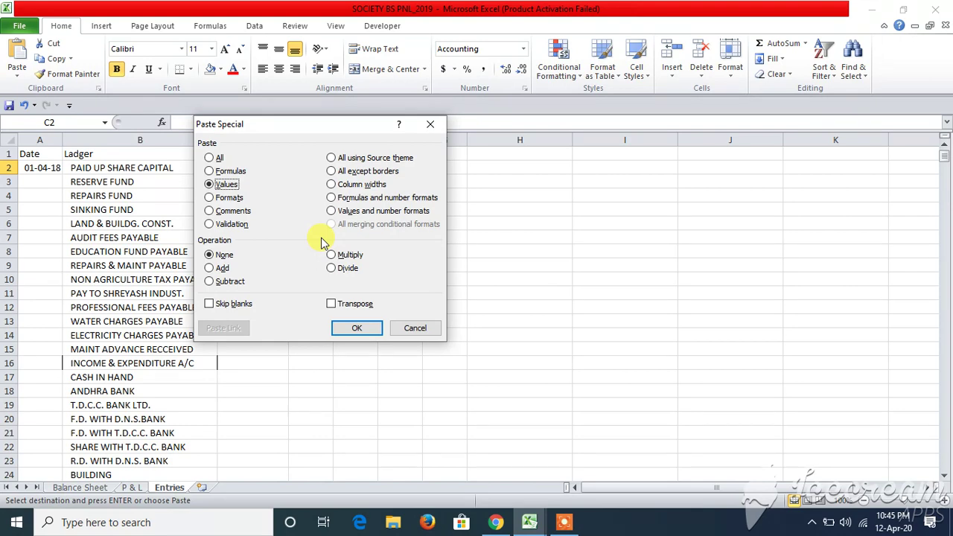
{"action": "key", "text": "Return"}
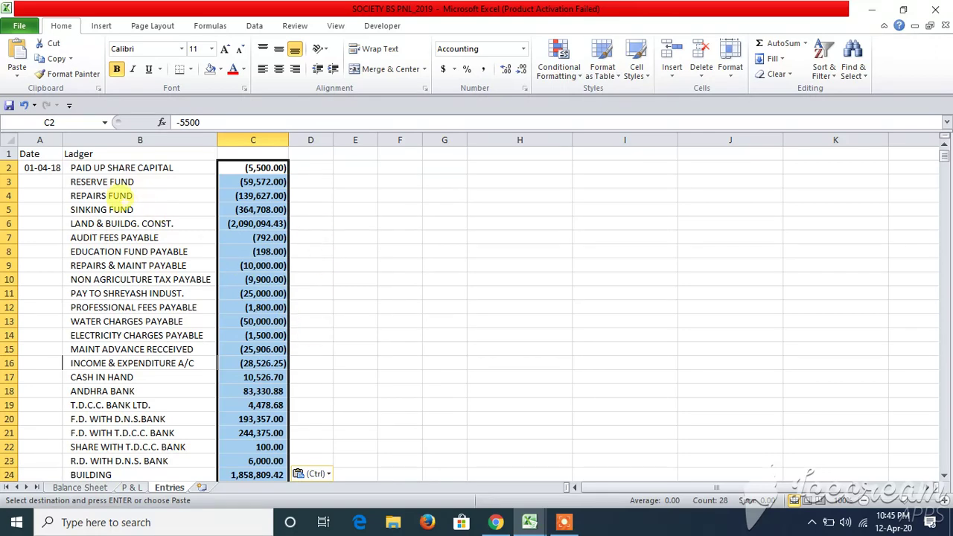
Check the pasted amounts in the ANDHRA BANK and CASH IN HAND rows
{"action": "left_click", "coordinate": [254, 170]}
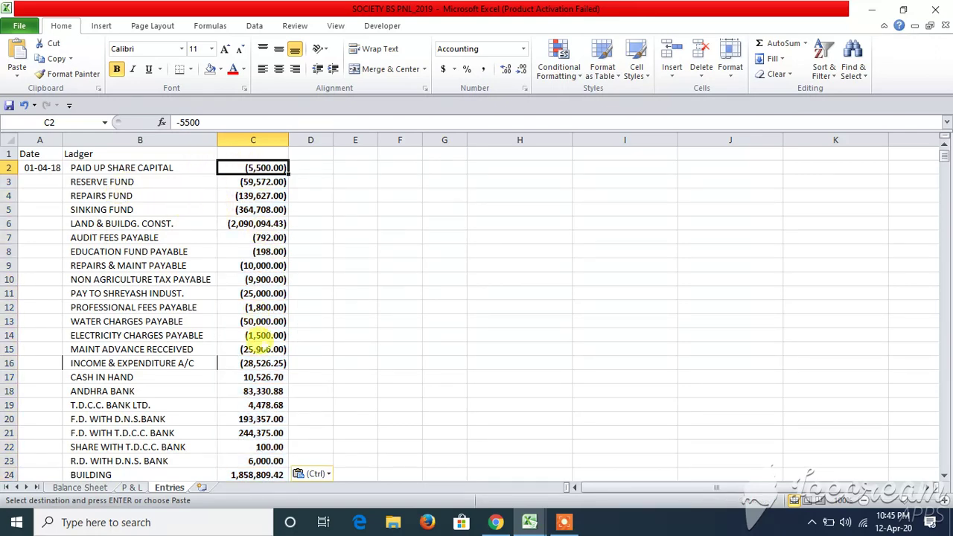
{"action": "left_click", "coordinate": [150, 387]}
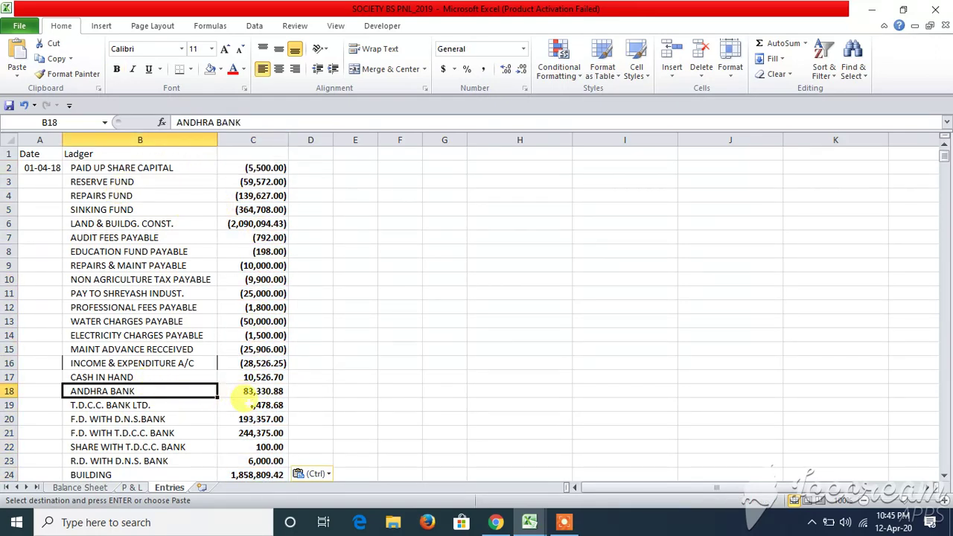
{"action": "left_click", "coordinate": [254, 374]}
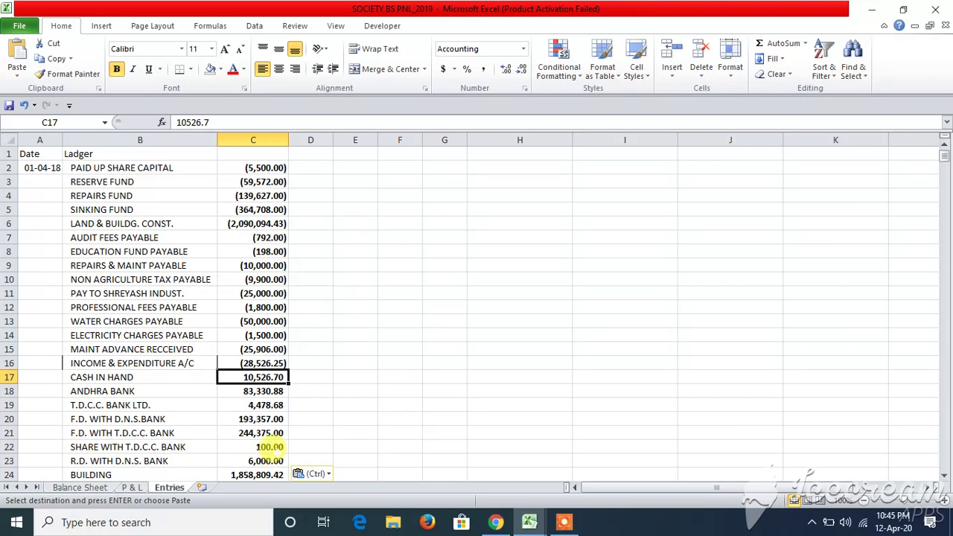
Compare the Balance Sheet totals in D39 and H39, both 2,813,123.68, then return to P & L
{"action": "left_click", "coordinate": [95, 487]}
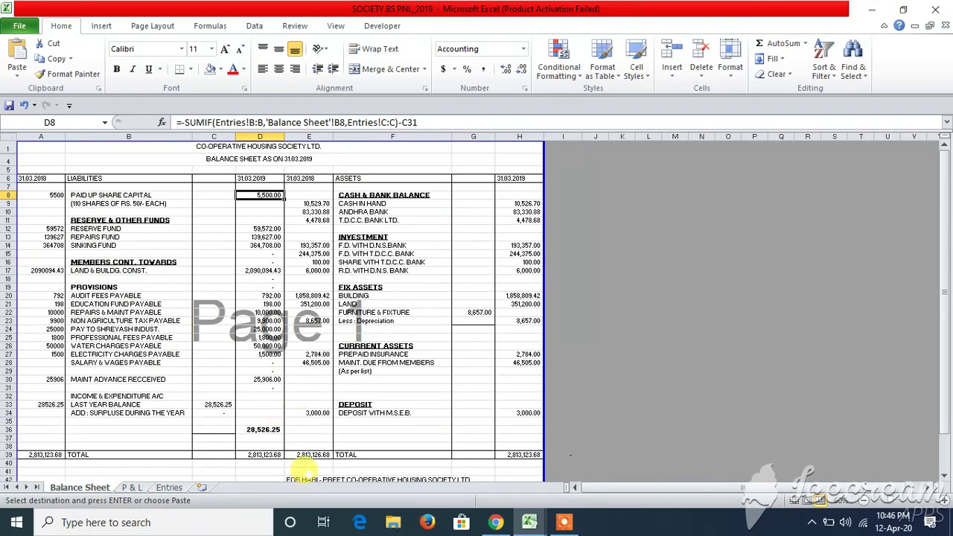
{"action": "left_click", "coordinate": [272, 454]}
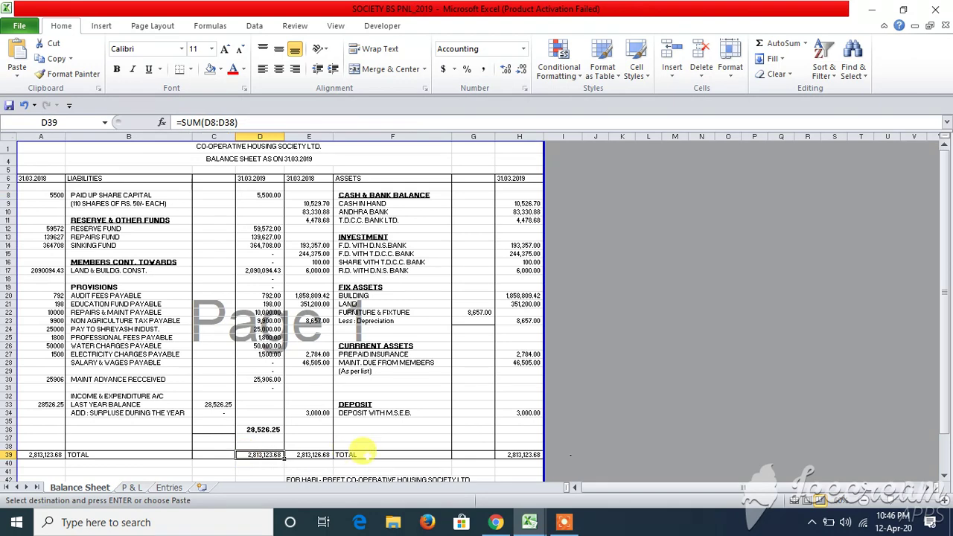
{"action": "left_click", "coordinate": [521, 455], "text": "ctrl"}
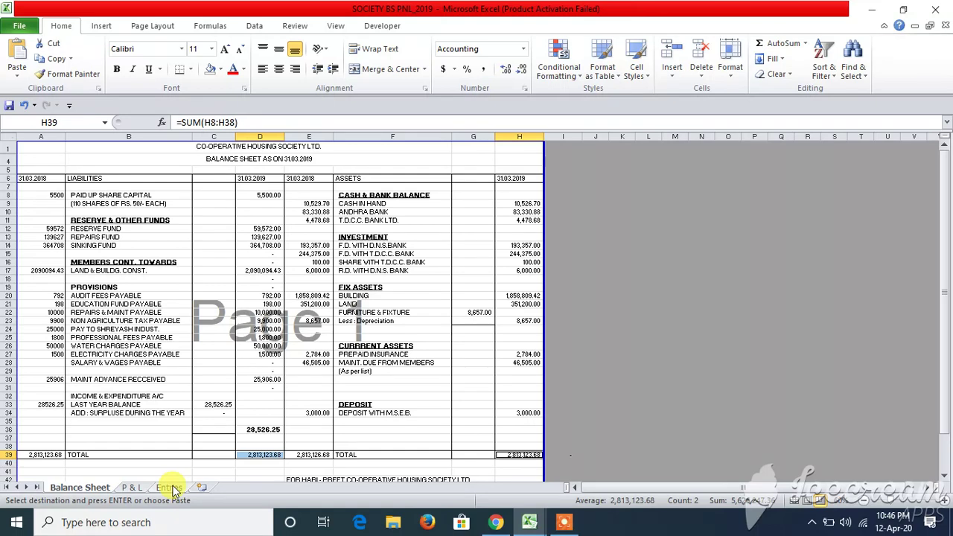
{"action": "left_click", "coordinate": [133, 488]}
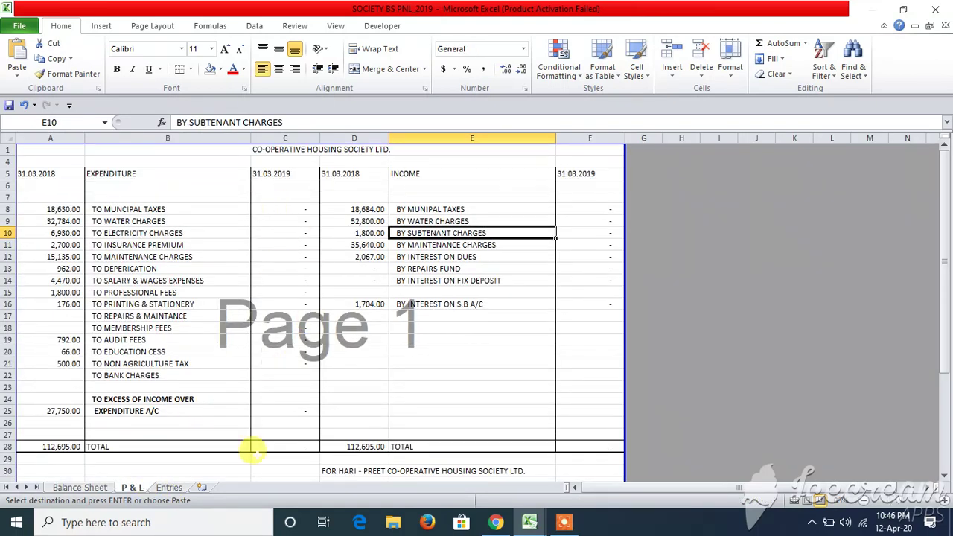
Review the Entries amounts in column C down to salary, wages and cash in hand
{"action": "left_click", "coordinate": [170, 488]}
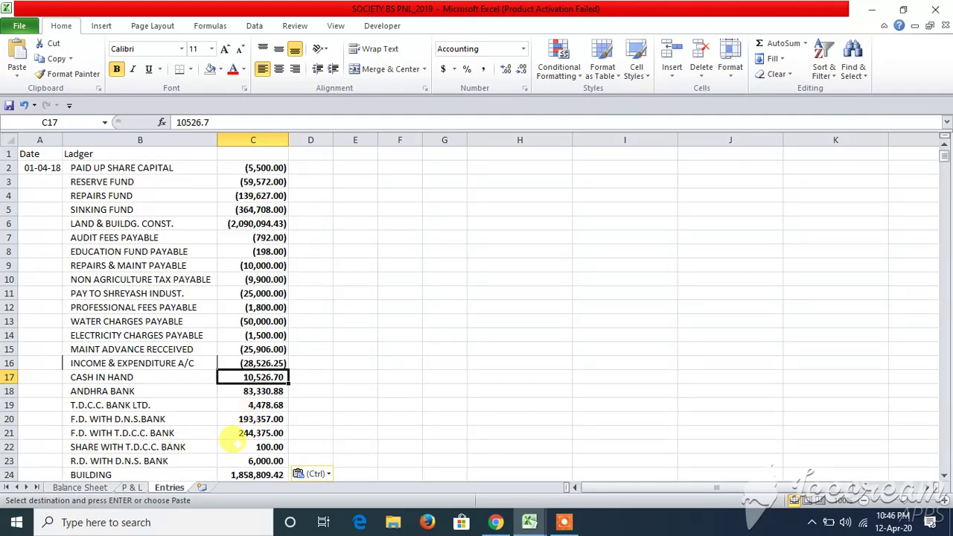
{"action": "key", "text": "Down"}
{"action": "key", "text": "Down"}
{"action": "key", "text": "Down"}
{"action": "key", "text": "Down"}
{"action": "key", "text": "Down"}
{"action": "key", "text": "Down"}
{"action": "key", "text": "Down"}
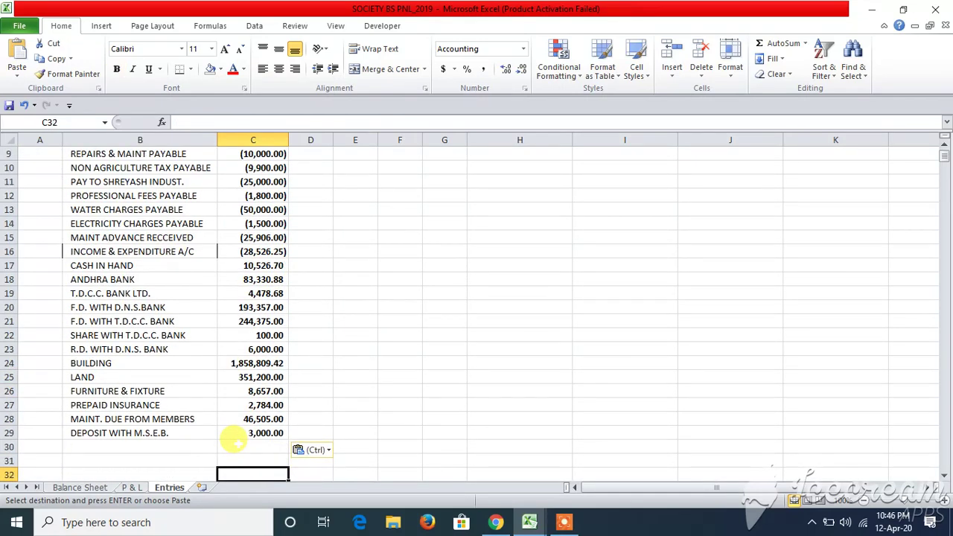
{"action": "key", "text": "Down"}
{"action": "key", "text": "Down"}
{"action": "key", "text": "alt+Tab"}
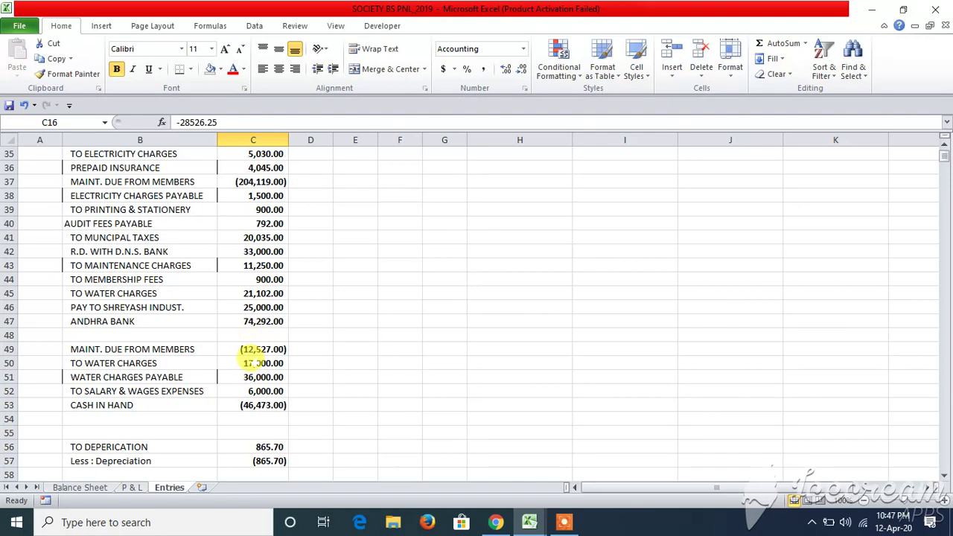
{"action": "key", "text": "Down"}
{"action": "key", "text": "Down"}
{"action": "key", "text": "Down"}
{"action": "key", "text": "Down"}
{"action": "key", "text": "Down"}
{"action": "key", "text": "Down"}
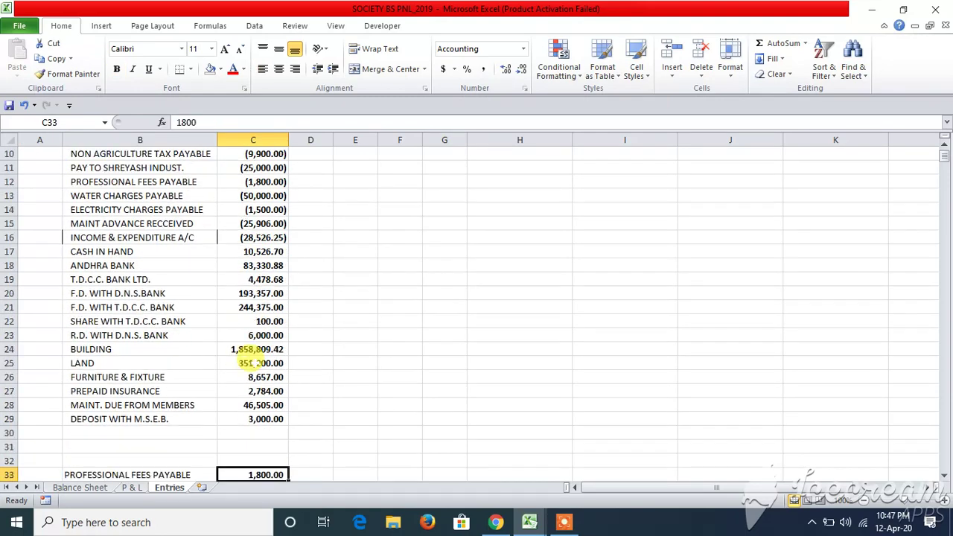
{"action": "key", "text": "Down"}
{"action": "key", "text": "Down"}
{"action": "key", "text": "Down"}
{"action": "key", "text": "Down"}
{"action": "key", "text": "Down"}
{"action": "key", "text": "Down"}
{"action": "key", "text": "Down"}
{"action": "key", "text": "Down"}
{"action": "key", "text": "Down"}
{"action": "key", "text": "Down"}
{"action": "key", "text": "Down"}
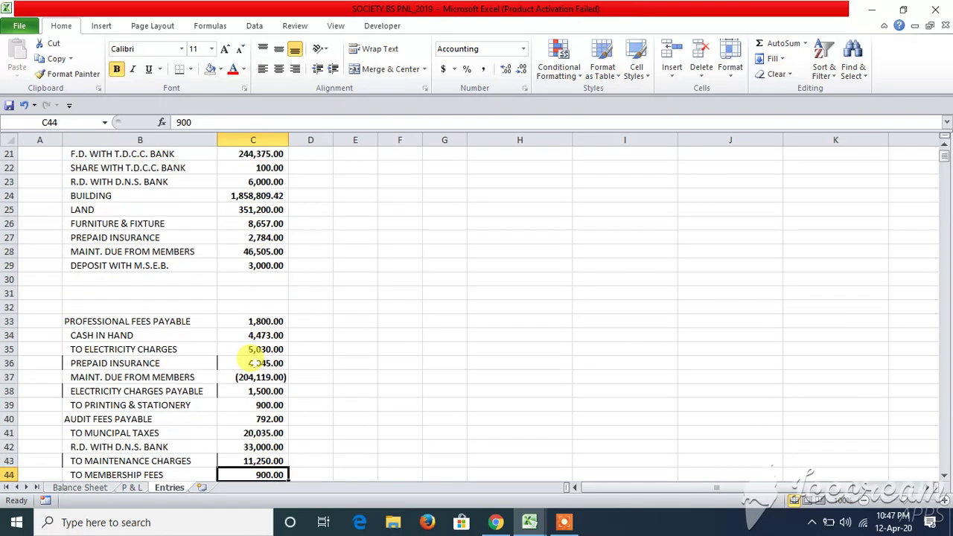
{"action": "key", "text": "Down"}
{"action": "key", "text": "Down"}
{"action": "key", "text": "Down"}
{"action": "key", "text": "Down"}
{"action": "key", "text": "Up"}
{"action": "key", "text": "Up"}
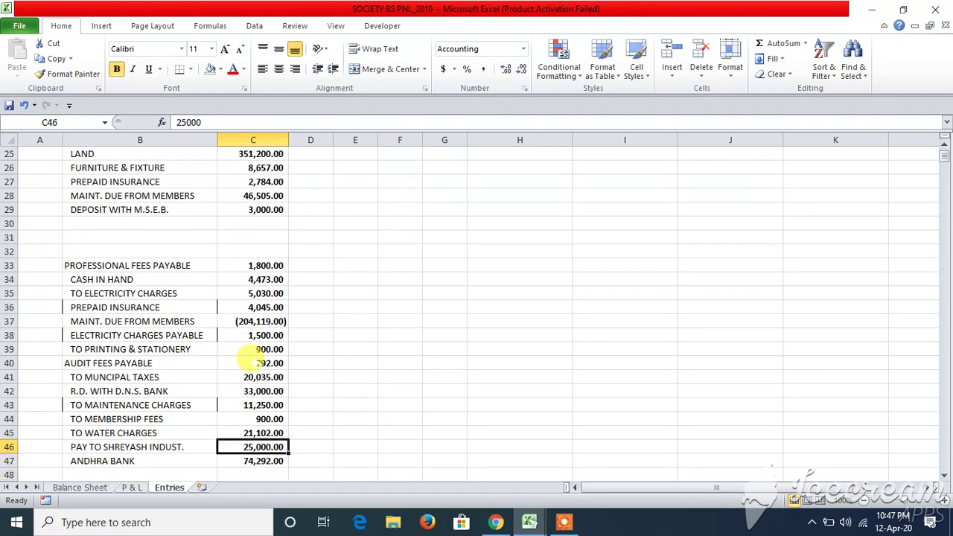
{"action": "key", "text": "Down"}
{"action": "key", "text": "Down"}
{"action": "key", "text": "Down"}
{"action": "key", "text": "Down"}
{"action": "key", "text": "Down"}
{"action": "key", "text": "Down"}
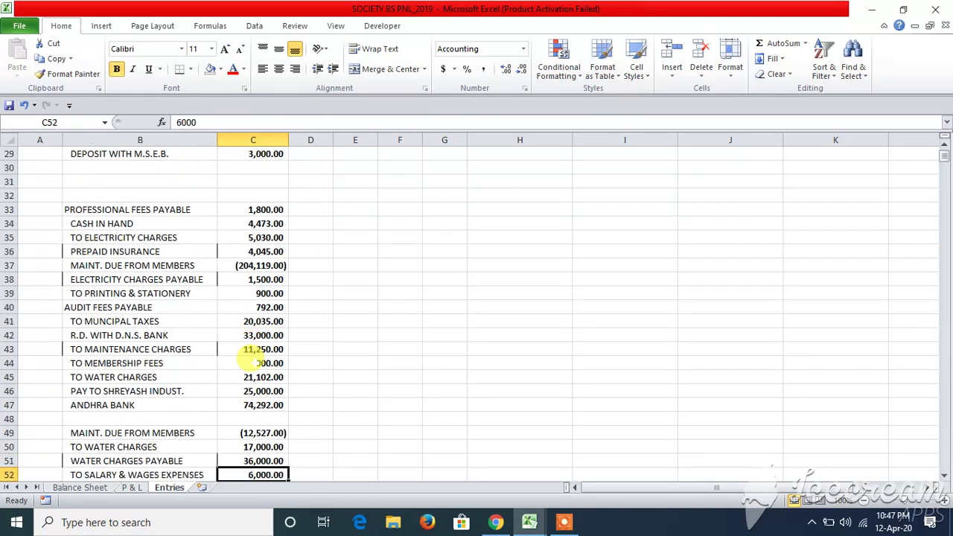
{"action": "key", "text": "Down"}
{"action": "key", "text": "Down"}
{"action": "key", "text": "Up"}
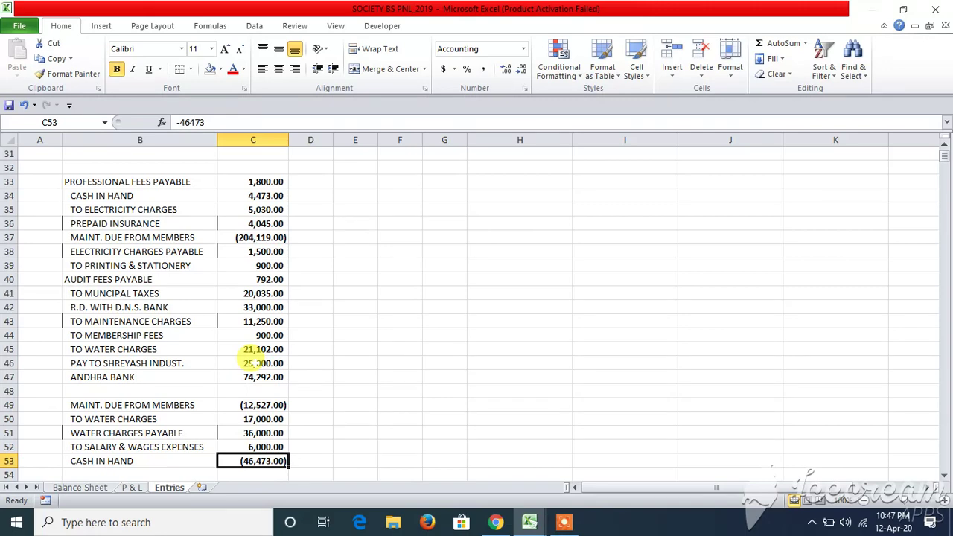
Review the depreciation, interest on dues and maintenance entries, including cash in hand 45,295
{"action": "key", "text": "Down"}
{"action": "key", "text": "Down"}
{"action": "key", "text": "Down"}
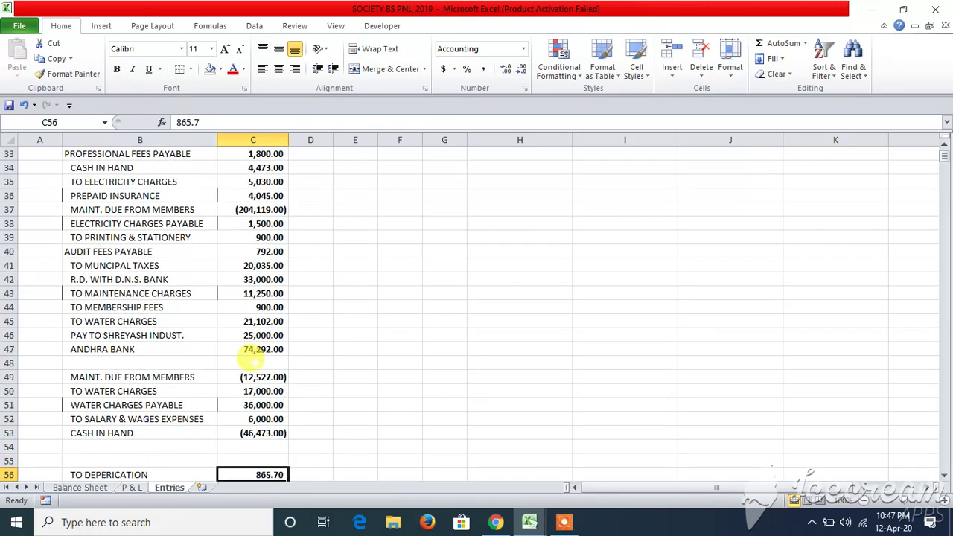
{"action": "key", "text": "Down"}
{"action": "key", "text": "Down"}
{"action": "key", "text": "Down"}
{"action": "key", "text": "Up"}
{"action": "key", "text": "Up"}
{"action": "key", "text": "Up"}
{"action": "key", "text": "Up"}
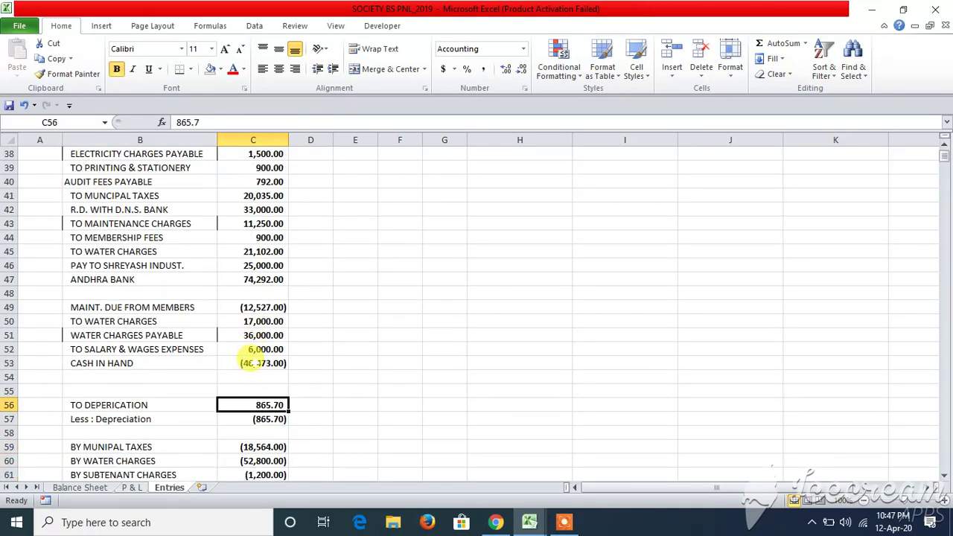
{"action": "key", "text": "Down"}
{"action": "key", "text": "Down"}
{"action": "key", "text": "Down"}
{"action": "key", "text": "Down"}
{"action": "key", "text": "Down"}
{"action": "key", "text": "Down"}
{"action": "key", "text": "Down"}
{"action": "key", "text": "Down"}
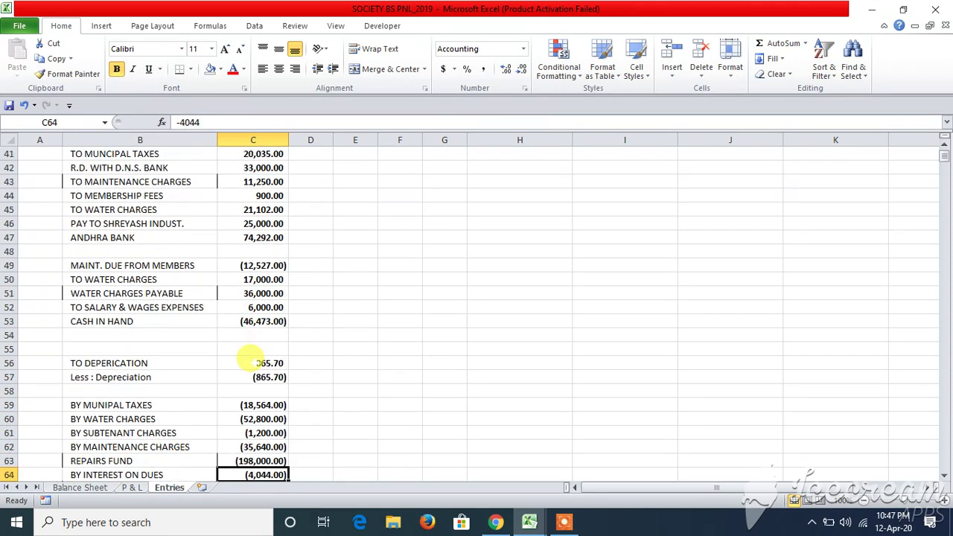
{"action": "key", "text": "Down"}
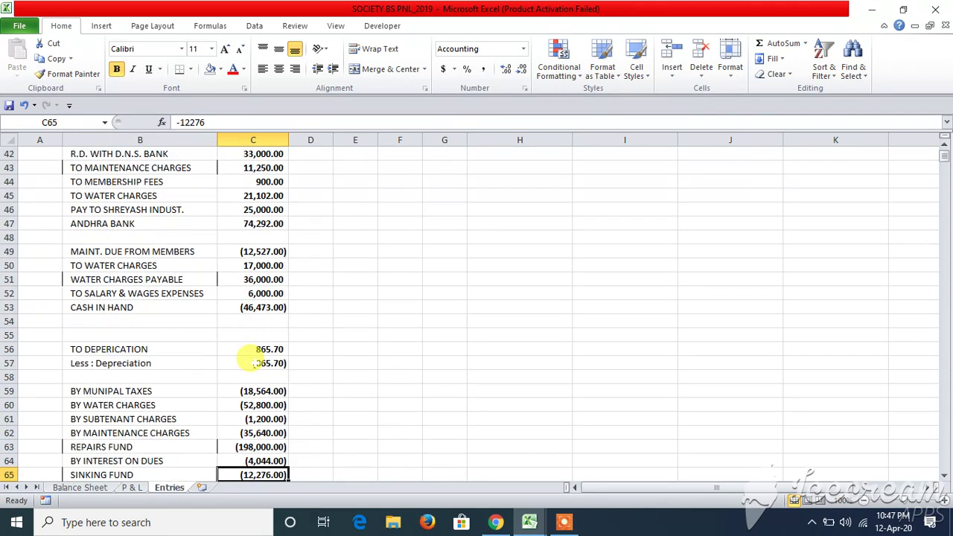
{"action": "key", "text": "Up"}
{"action": "key", "text": "Up"}
{"action": "key", "text": "Up"}
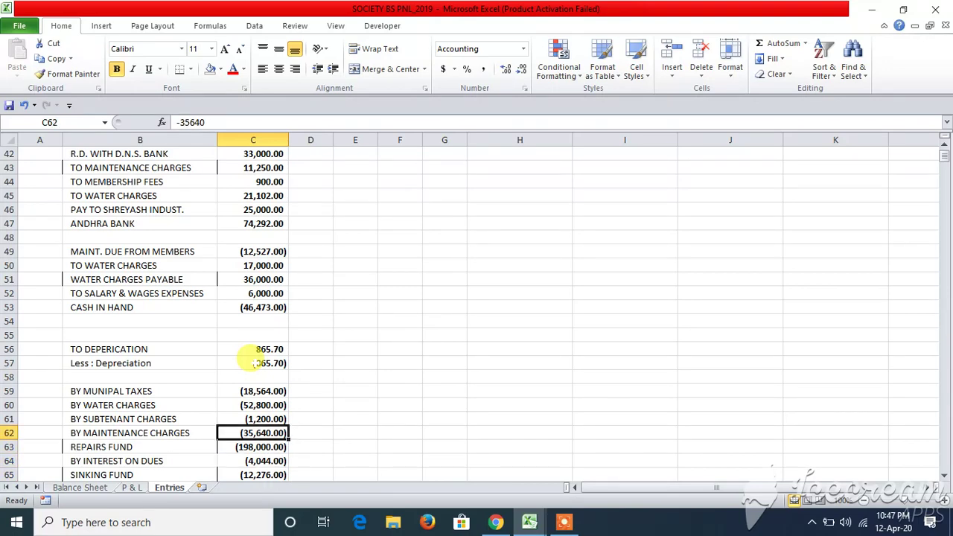
{"action": "key", "text": "Up"}
{"action": "key", "text": "Up"}
{"action": "key", "text": "Down"}
{"action": "key", "text": "Down"}
{"action": "key", "text": "Down"}
{"action": "key", "text": "Down"}
{"action": "key", "text": "Down"}
{"action": "key", "text": "Down"}
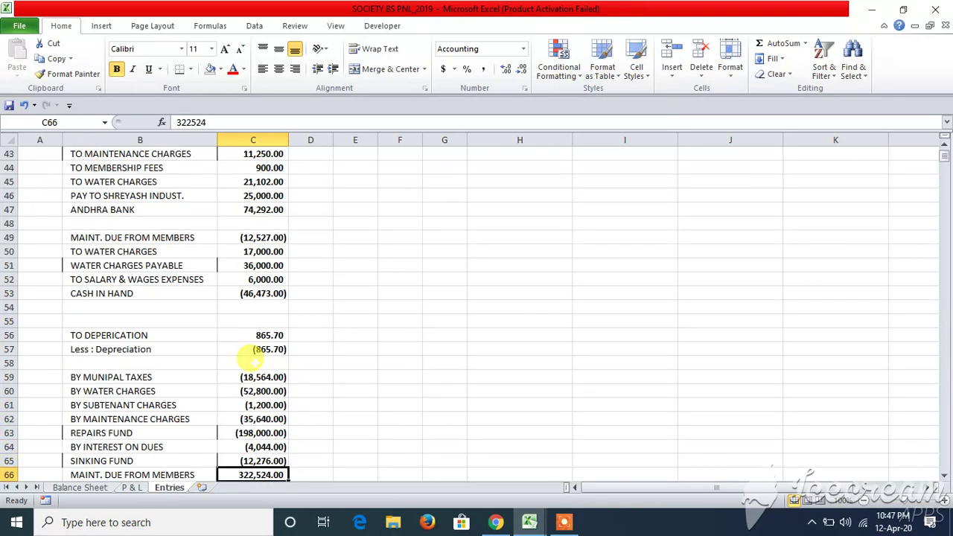
{"action": "key", "text": "Down"}
{"action": "key", "text": "Down"}
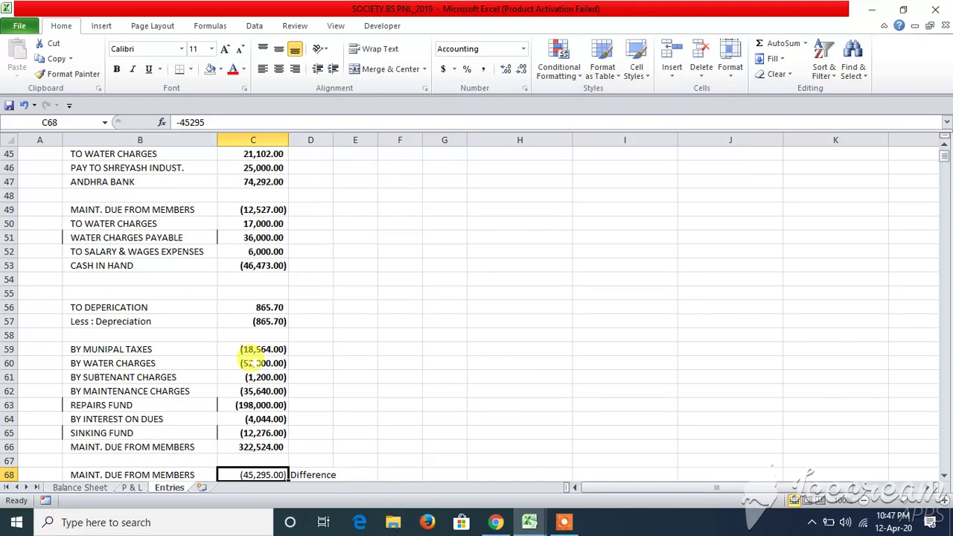
{"action": "key", "text": "Down"}
{"action": "key", "text": "Down"}
{"action": "key", "text": "Down"}
{"action": "key", "text": "Down"}
{"action": "key", "text": "Up"}
{"action": "key", "text": "Up"}
{"action": "key", "text": "Up"}
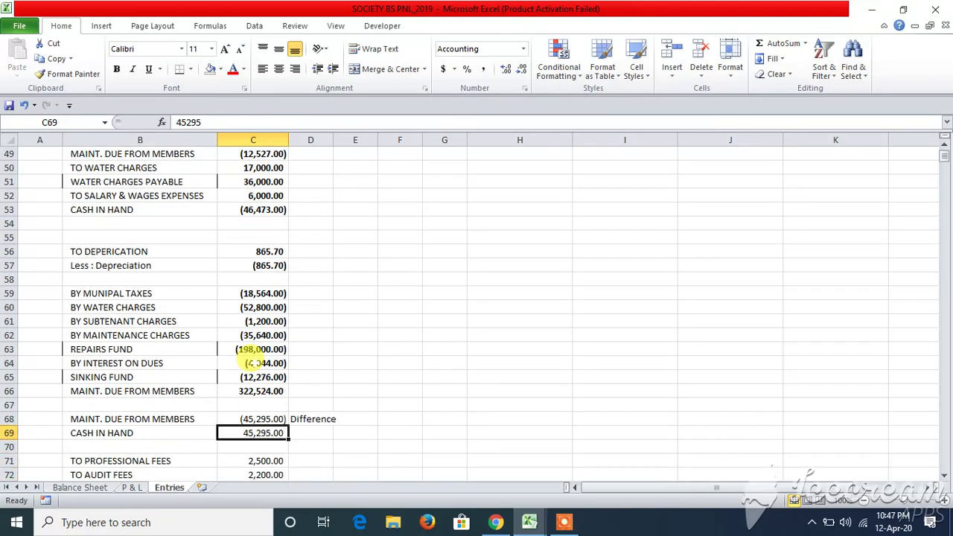
Clear the 'Difference' label from D68 beside the maintenance dues entry
{"action": "key", "text": "Up"}
{"action": "key", "text": "Right"}
{"action": "key", "text": "Delete"}
{"action": "key", "text": "Left"}
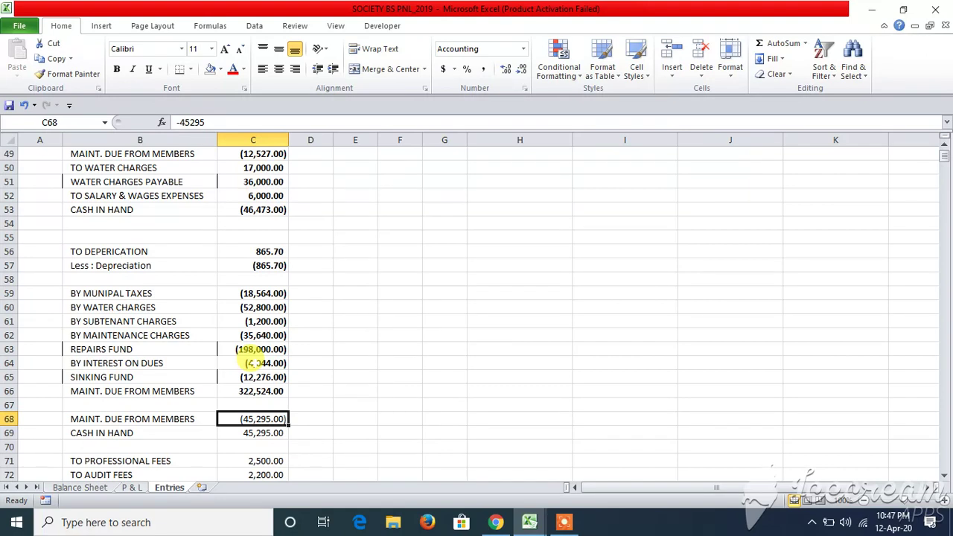
{"action": "key", "text": "Down"}
{"action": "key", "text": "Down"}
{"action": "key", "text": "Down"}
{"action": "key", "text": "Down"}
{"action": "key", "text": "Down"}
{"action": "key", "text": "Down"}
{"action": "key", "text": "Down"}
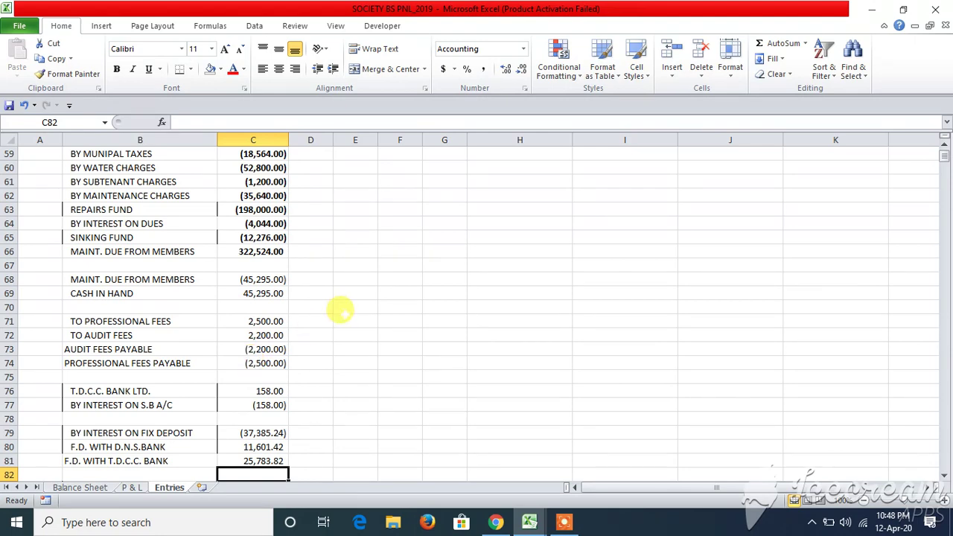
Inspect the SUMIF formulas for P & L expenditure C8:C20 and income F8:F17
{"action": "left_click", "coordinate": [138, 489]}
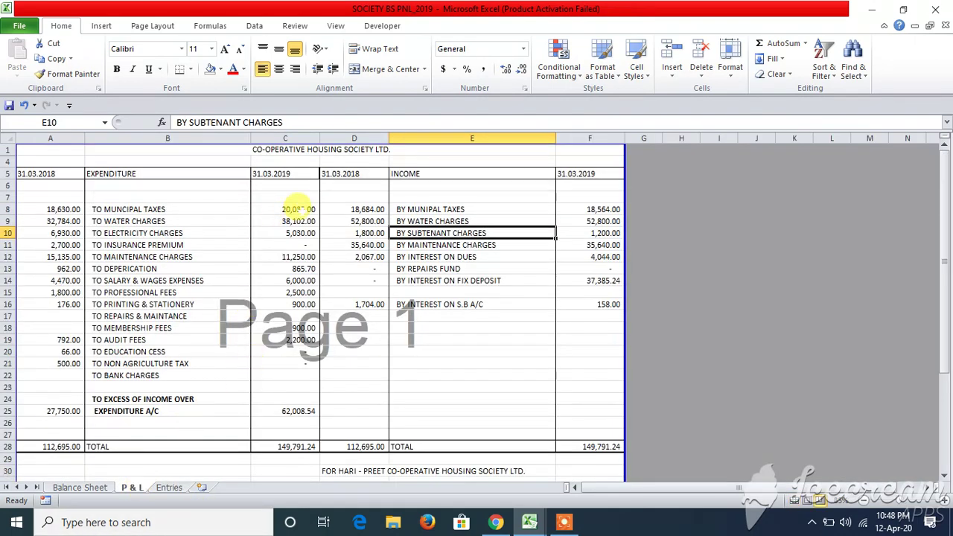
{"action": "left_click_drag", "start_coordinate": [298, 209], "coordinate": [313, 353]}
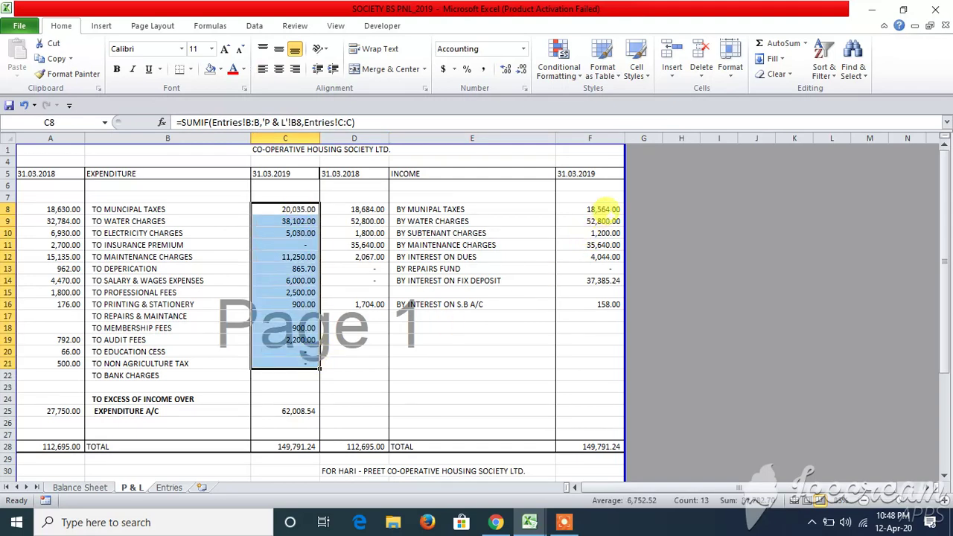
{"action": "left_click", "coordinate": [608, 209]}
{"action": "left_click_drag", "start_coordinate": [607, 209], "coordinate": [609, 305]}
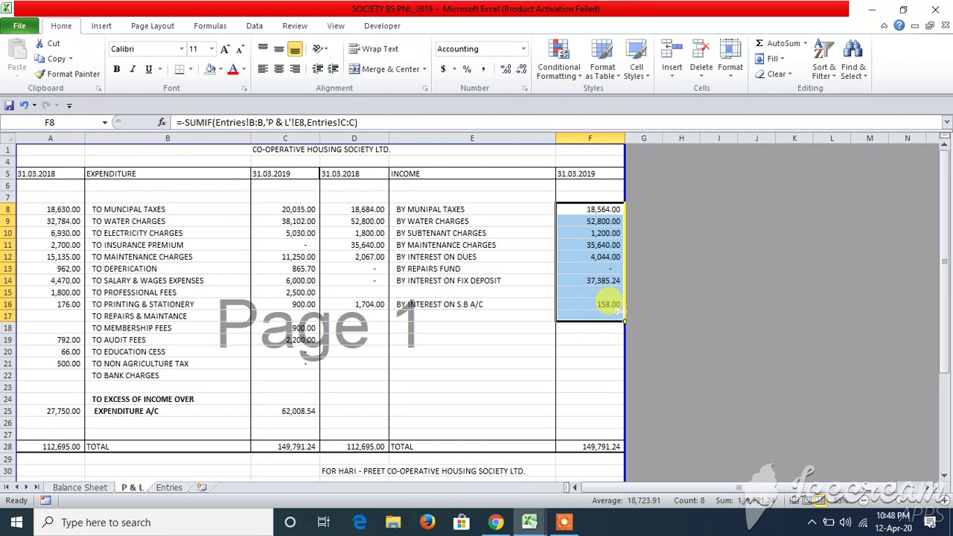
{"action": "left_click", "coordinate": [608, 304]}
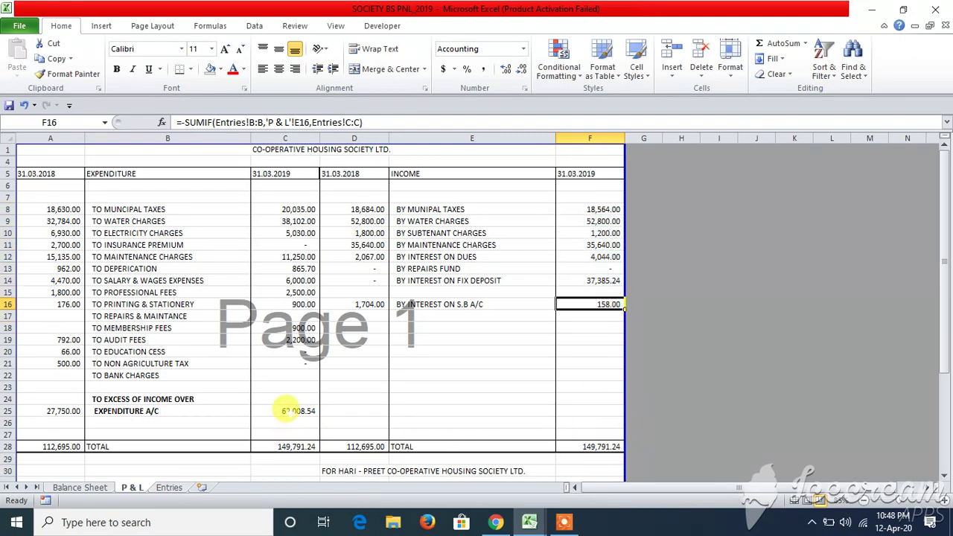
Check the 62,008.54 surplus formula in C25 against the expenditure amounts
{"action": "left_click", "coordinate": [287, 411]}
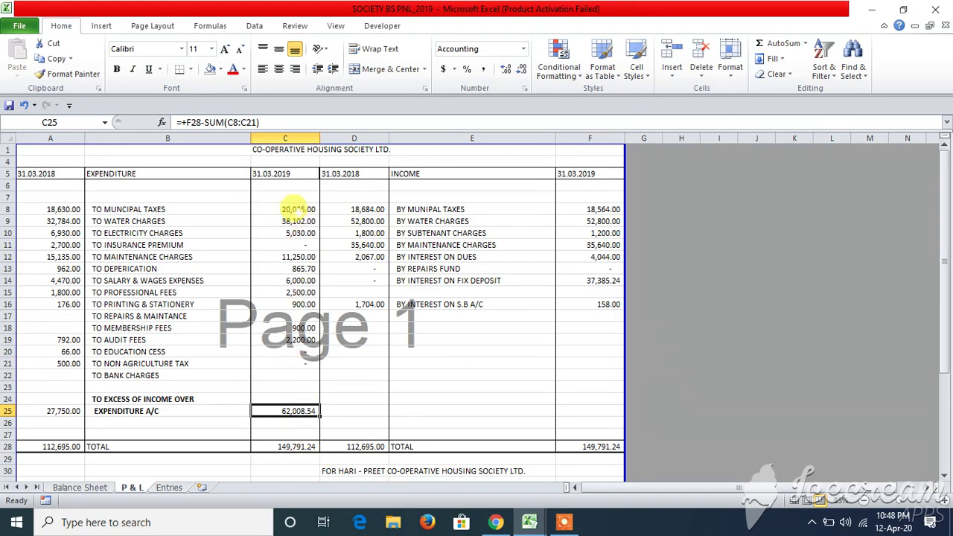
{"action": "left_click_drag", "start_coordinate": [293, 210], "coordinate": [295, 345]}
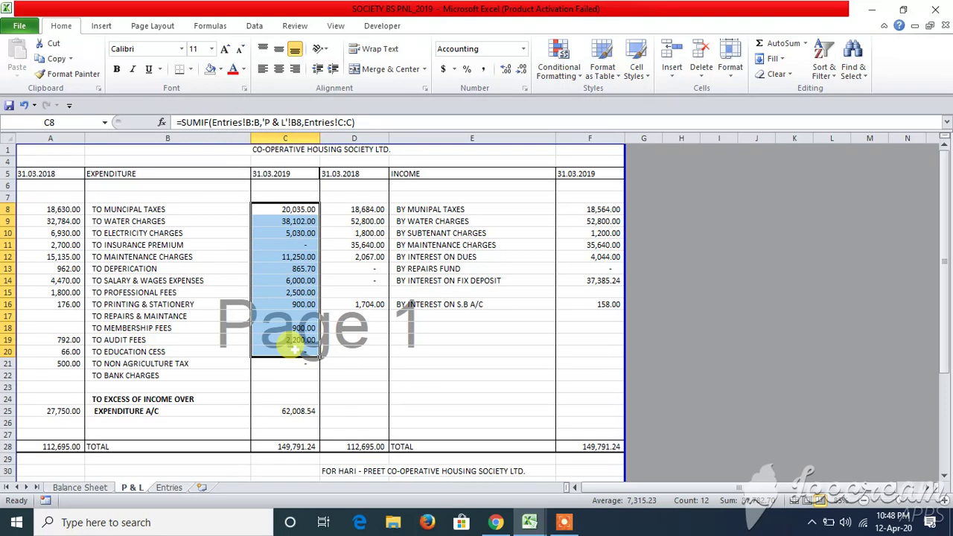
{"action": "left_click", "coordinate": [288, 411]}
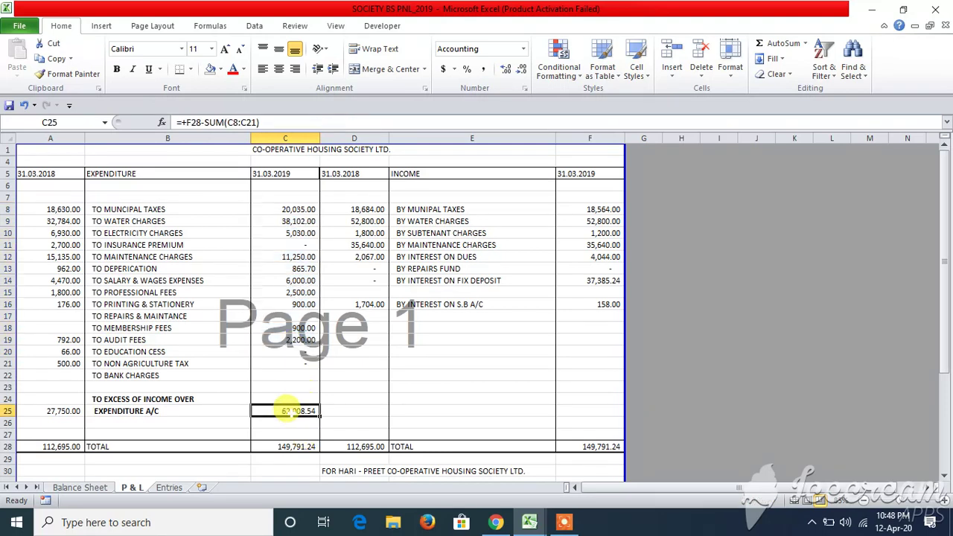
Compare Balance Sheet totals D39 and H39 at 3,024,818.22, then open the Excel to Tally Converter page
{"action": "left_click", "coordinate": [104, 488]}
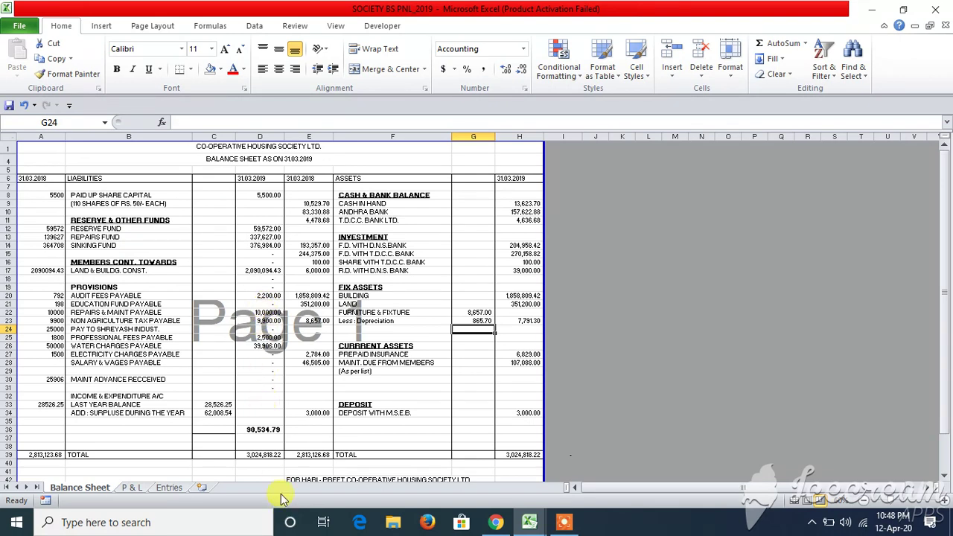
{"action": "left_click", "coordinate": [261, 455]}
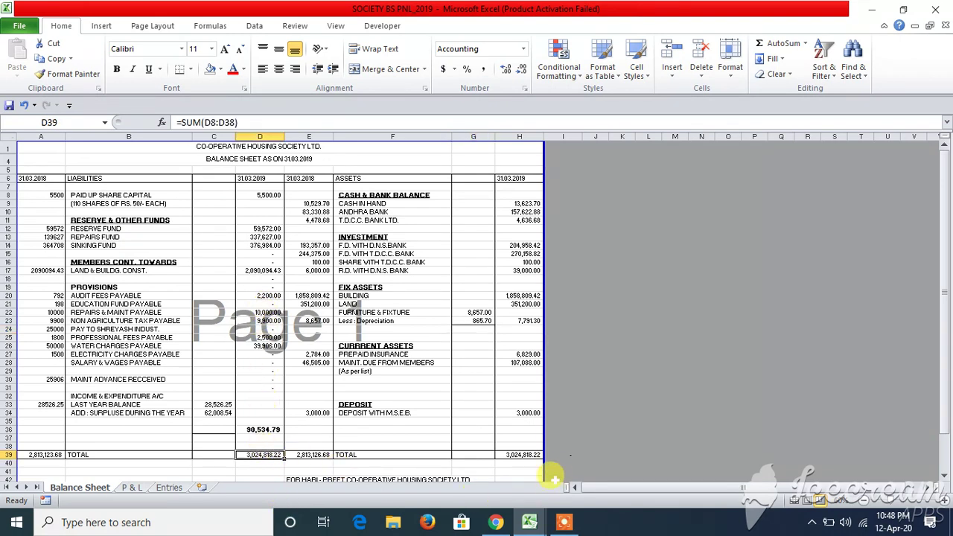
{"action": "left_click", "coordinate": [528, 454], "text": "ctrl"}
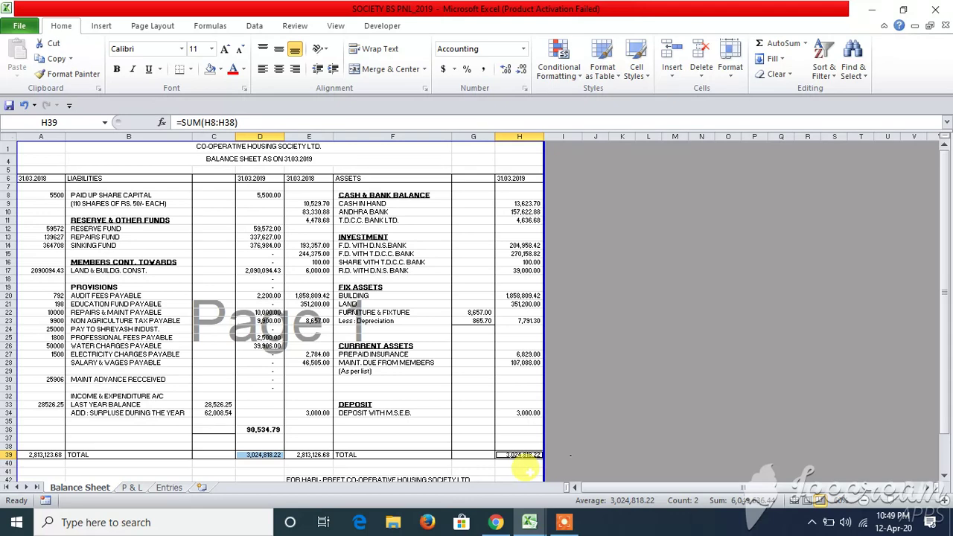
{"action": "left_click", "coordinate": [498, 524]}
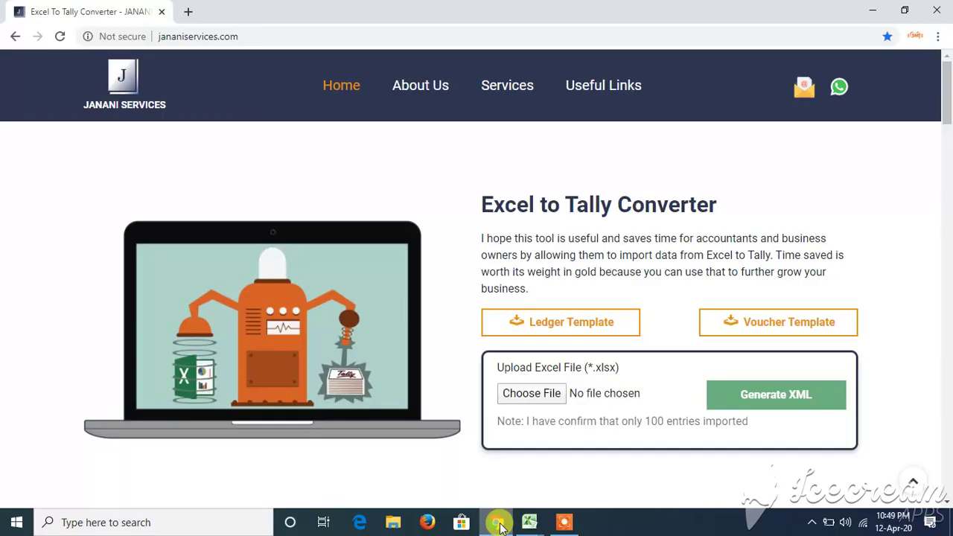